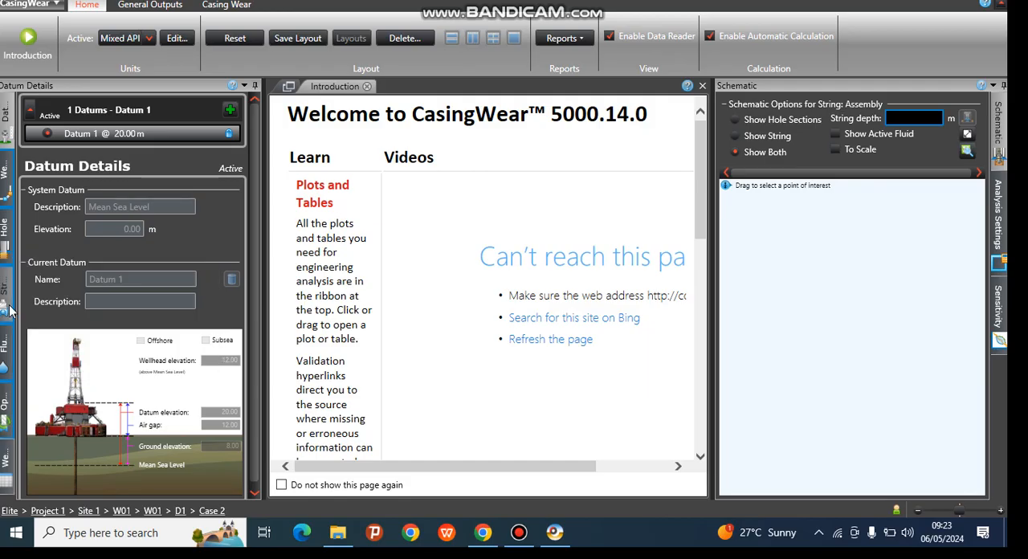
Open the wellpath editor and set the well depth to 2000 m
{"action": "left_click", "coordinate": [6, 172]}
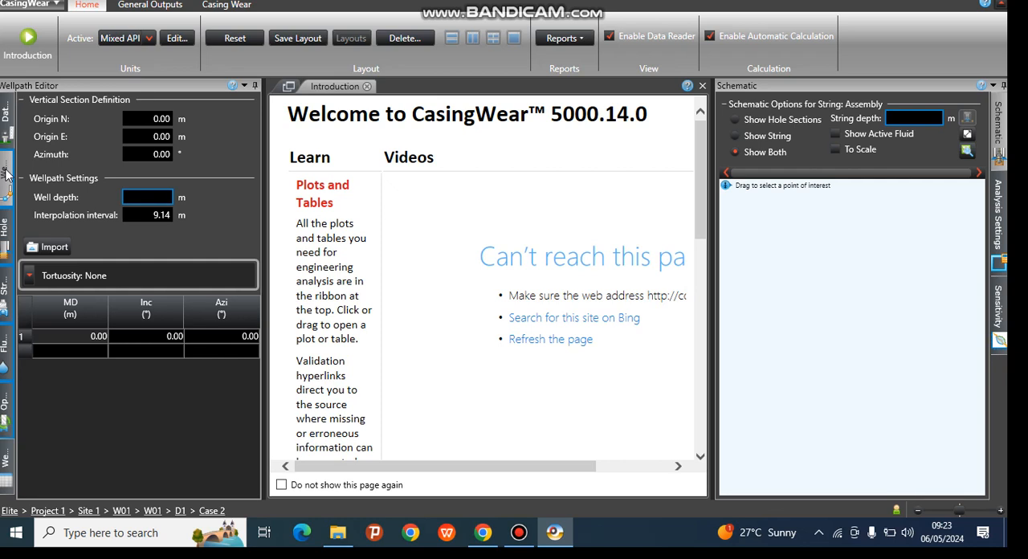
{"action": "left_click", "coordinate": [153, 198]}
{"action": "type", "text": "2000"}
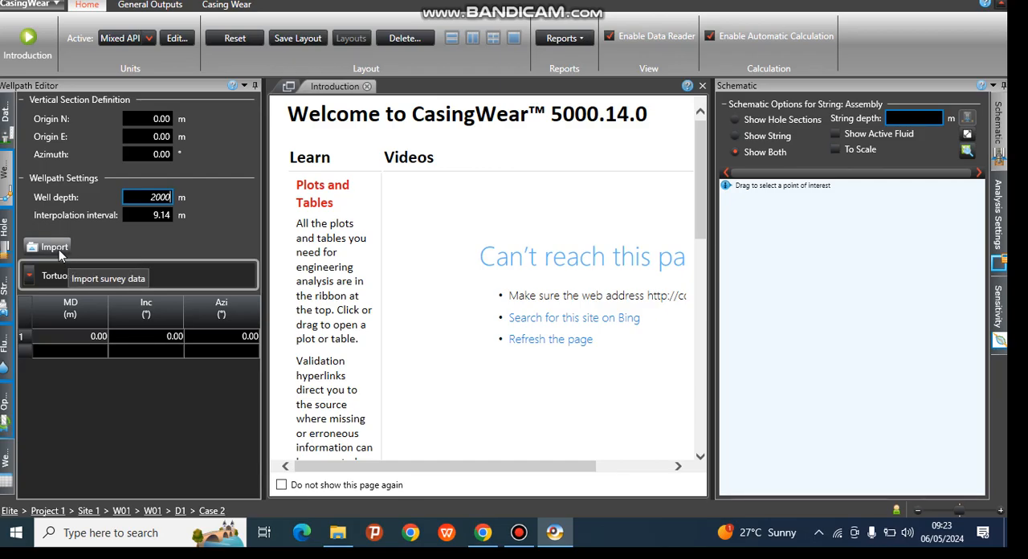
Add a survey station at 200 m measured depth with 0.91° inclination and 223° azimuth
{"action": "left_click", "coordinate": [88, 351]}
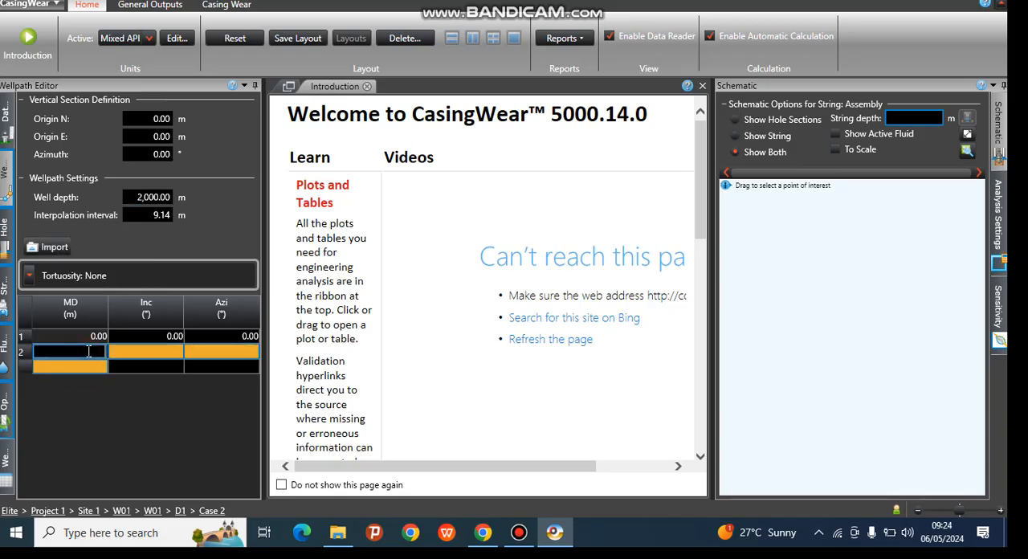
{"action": "type", "text": "200"}
{"action": "left_click", "coordinate": [176, 349]}
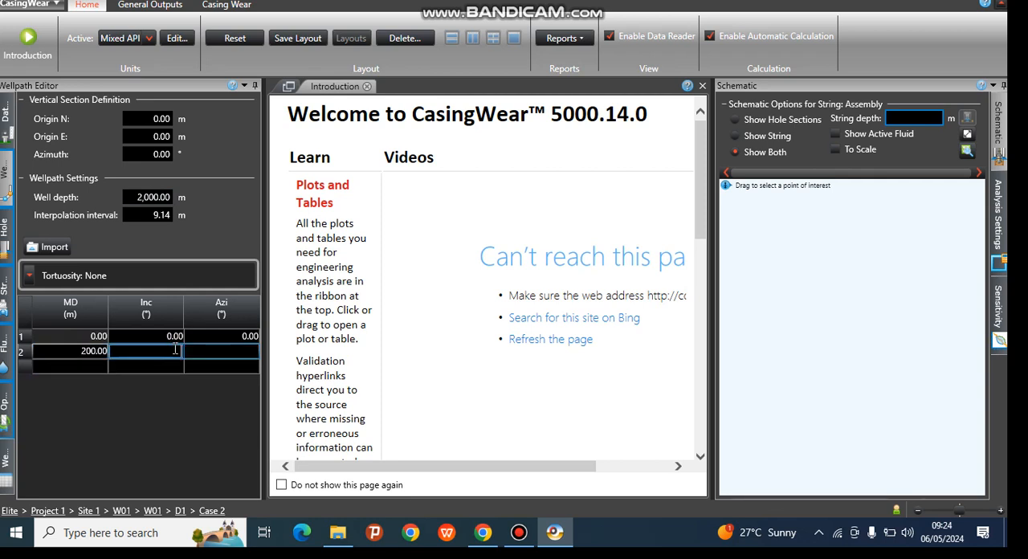
{"action": "type", "text": "0.91"}
{"action": "left_click", "coordinate": [201, 352]}
{"action": "type", "text": "223"}
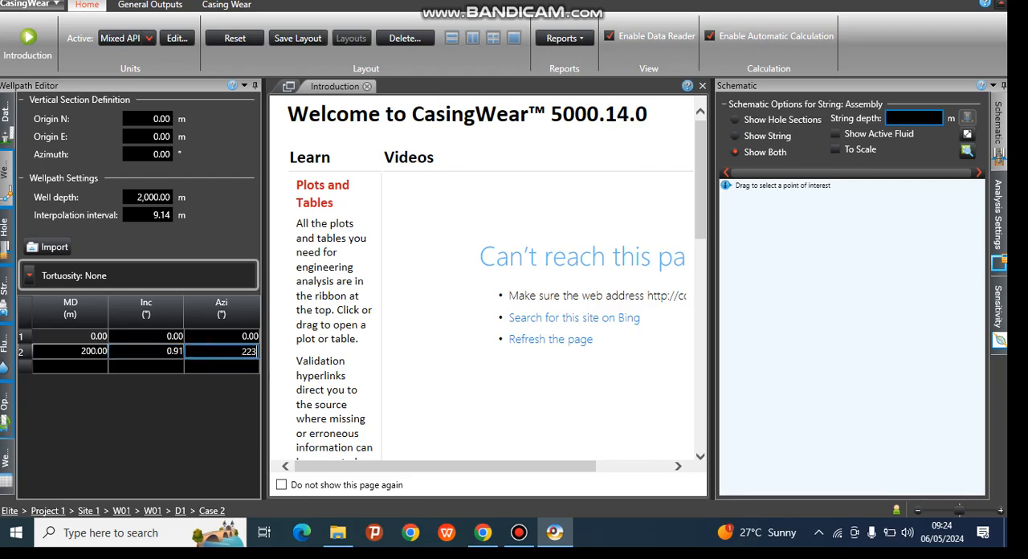
Add a survey station at 800 m measured depth with 65.71° inclination and 223° azimuth
{"action": "left_click", "coordinate": [94, 367]}
{"action": "left_click", "coordinate": [94, 367]}
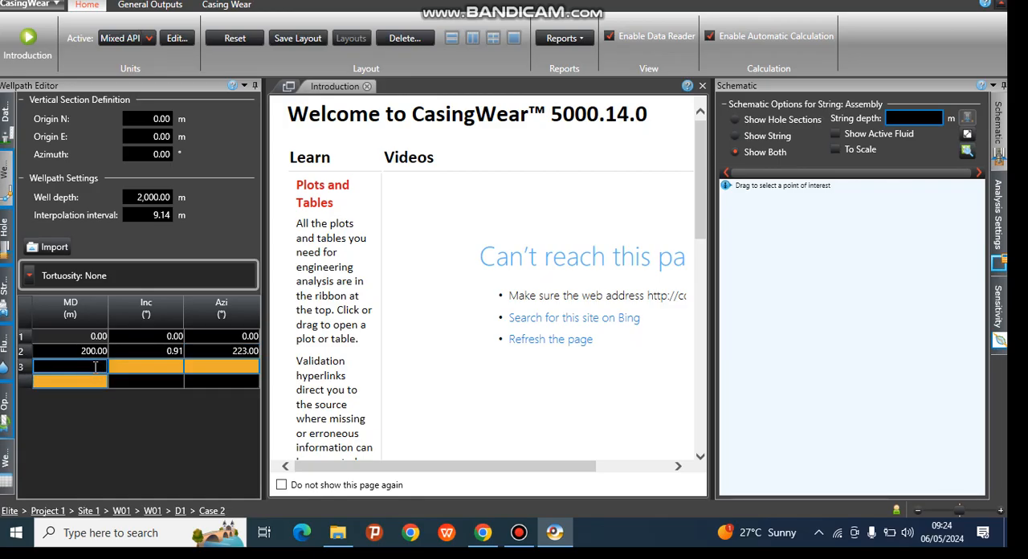
{"action": "type", "text": "800"}
{"action": "left_click", "coordinate": [149, 368]}
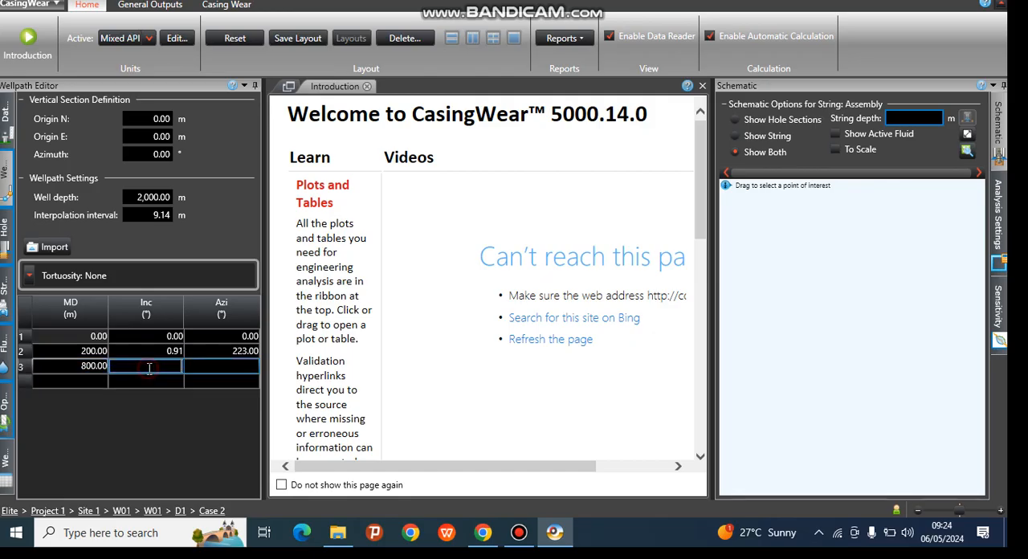
{"action": "type", "text": "6"}
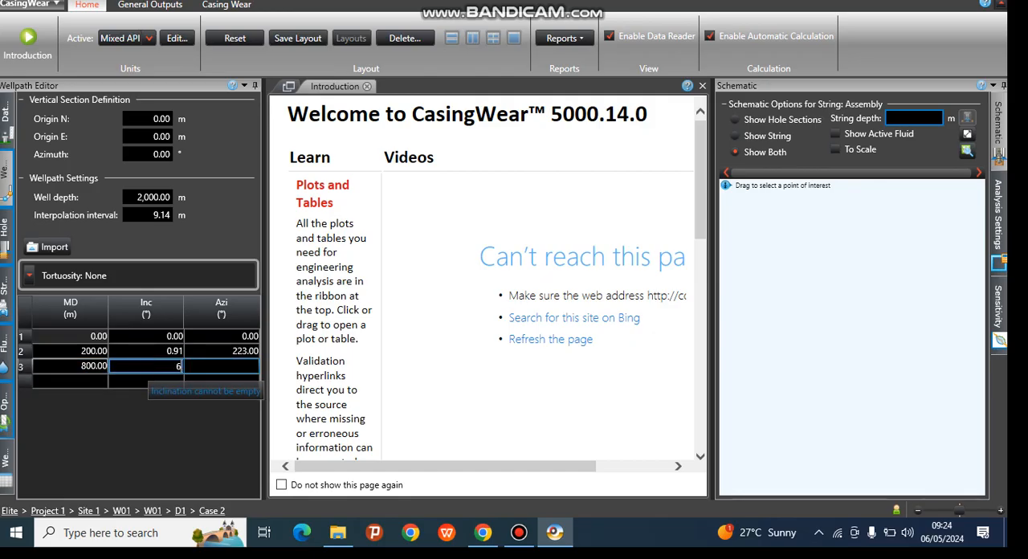
{"action": "type", "text": "5.7"}
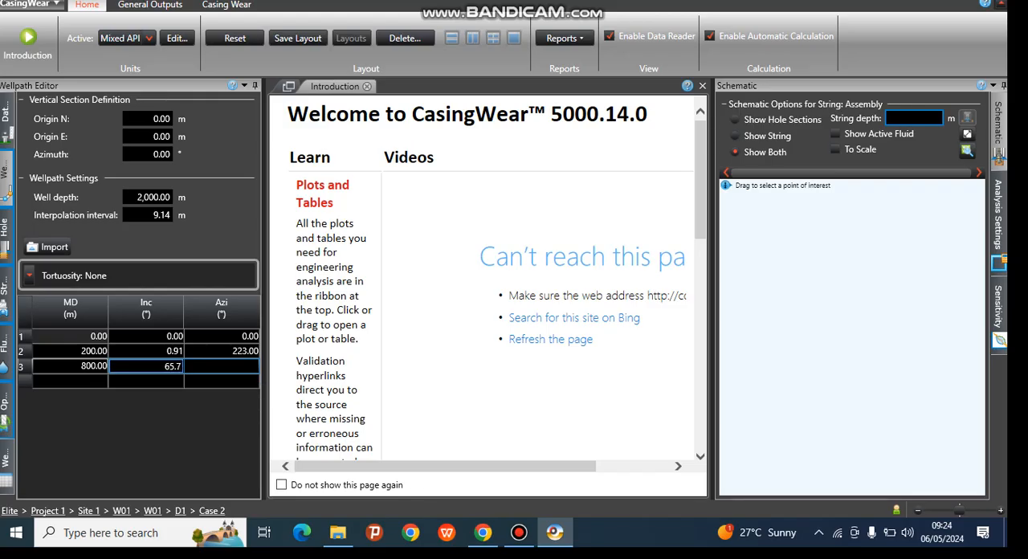
{"action": "type", "text": "1"}
{"action": "left_click", "coordinate": [227, 366]}
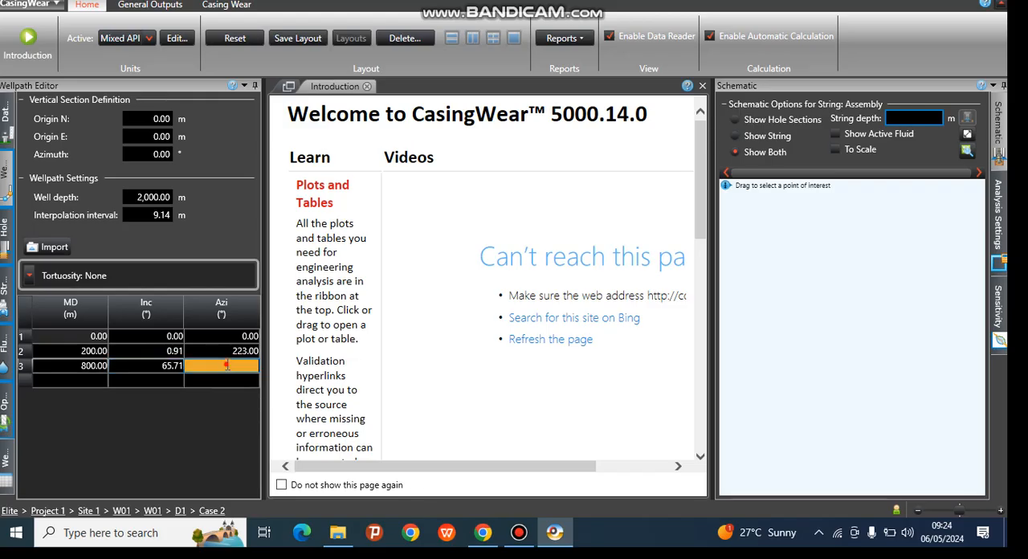
{"action": "type", "text": "223"}
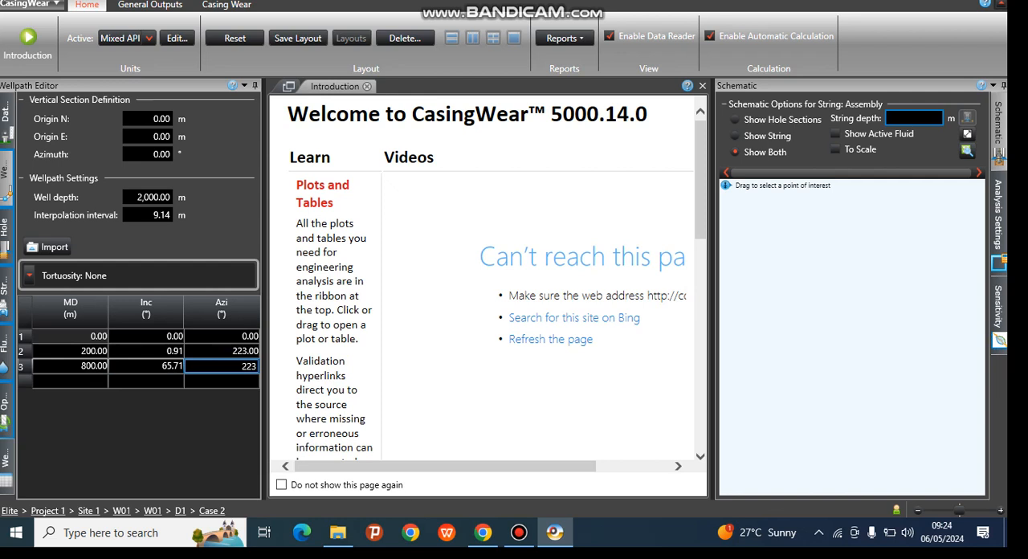
Add a final survey station at 2000 m measured depth with 89.5° inclination and 223° azimuth
{"action": "left_click", "coordinate": [70, 383]}
{"action": "type", "text": "2000"}
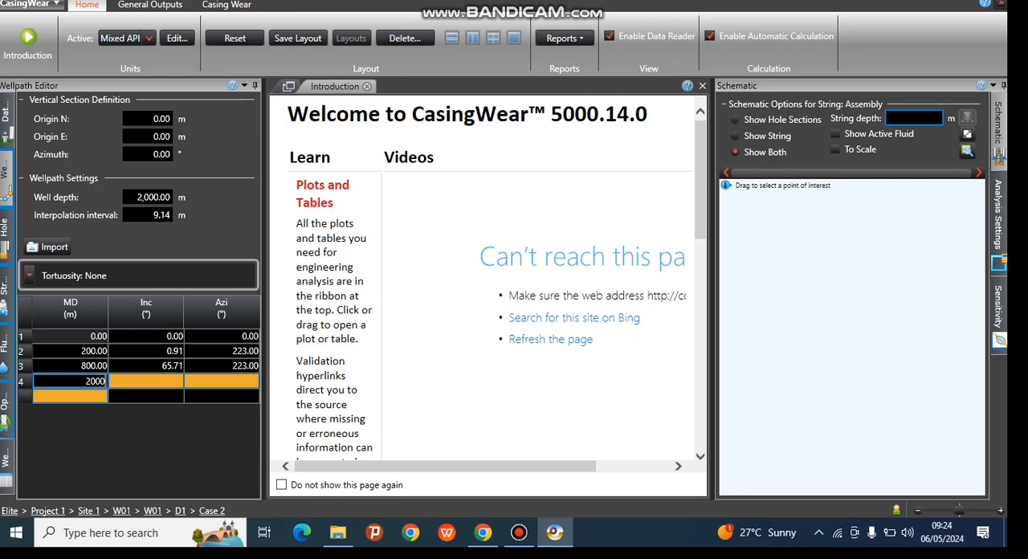
{"action": "left_click", "coordinate": [147, 379]}
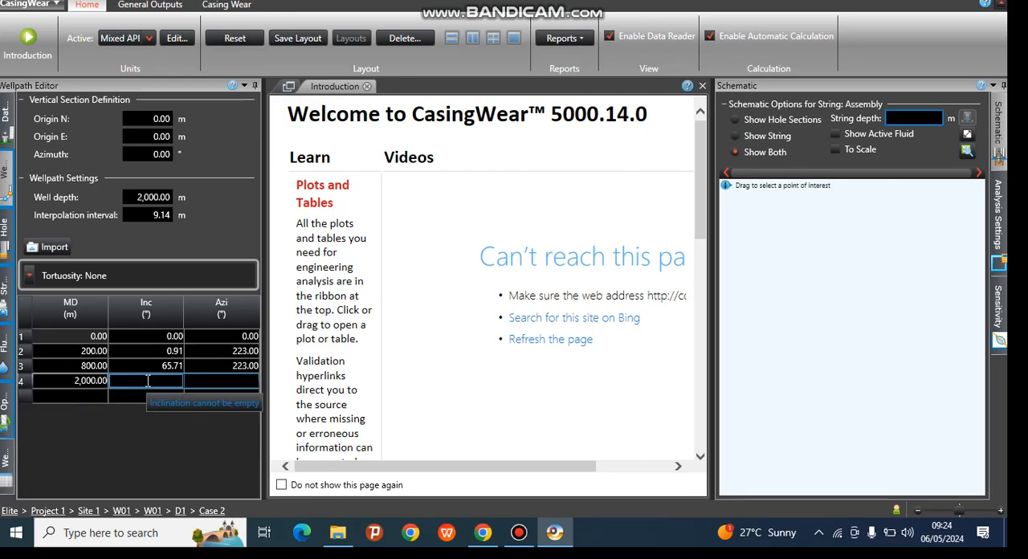
{"action": "type", "text": "89"}
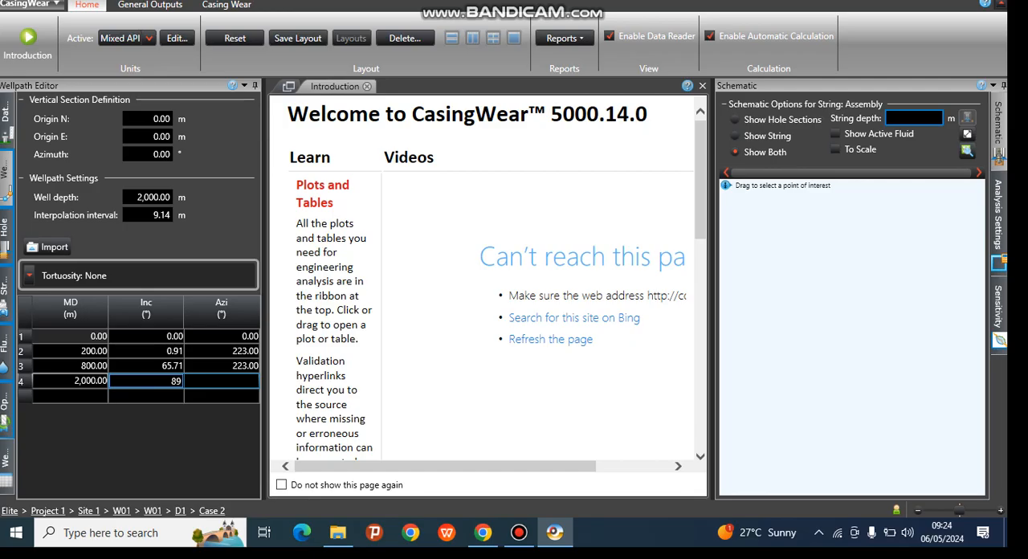
{"action": "type", "text": ".5"}
{"action": "left_click", "coordinate": [239, 379]}
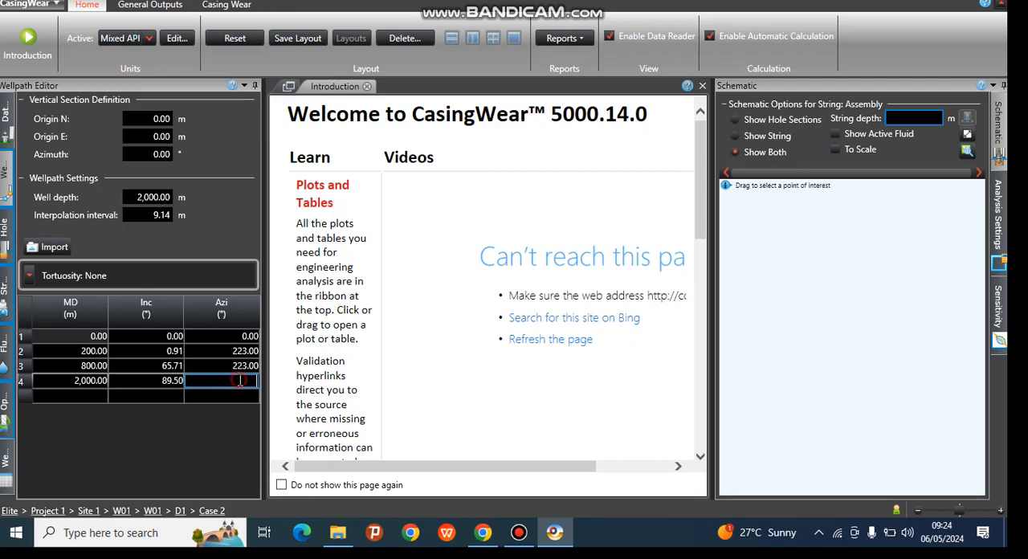
{"action": "type", "text": "223"}
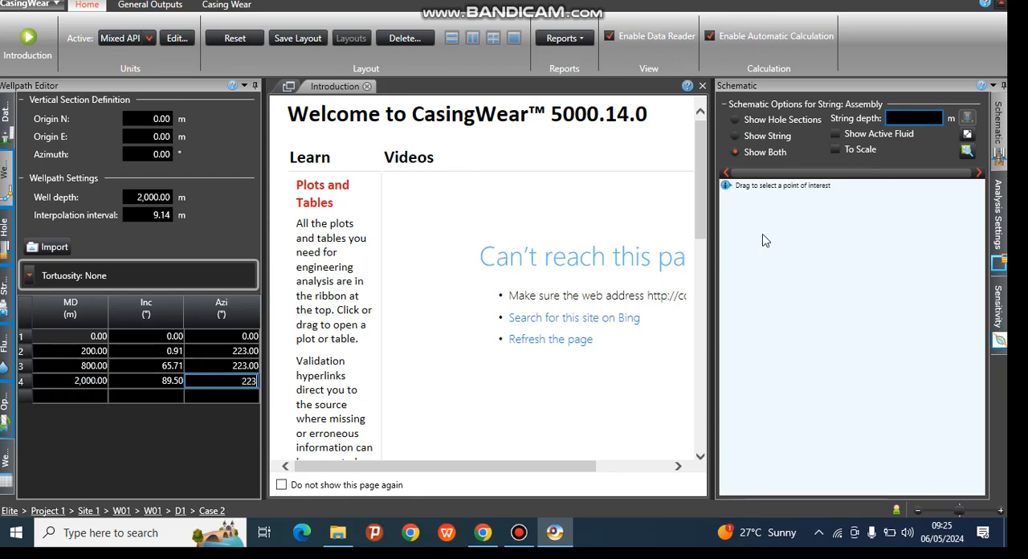
{"action": "left_click", "coordinate": [129, 396]}
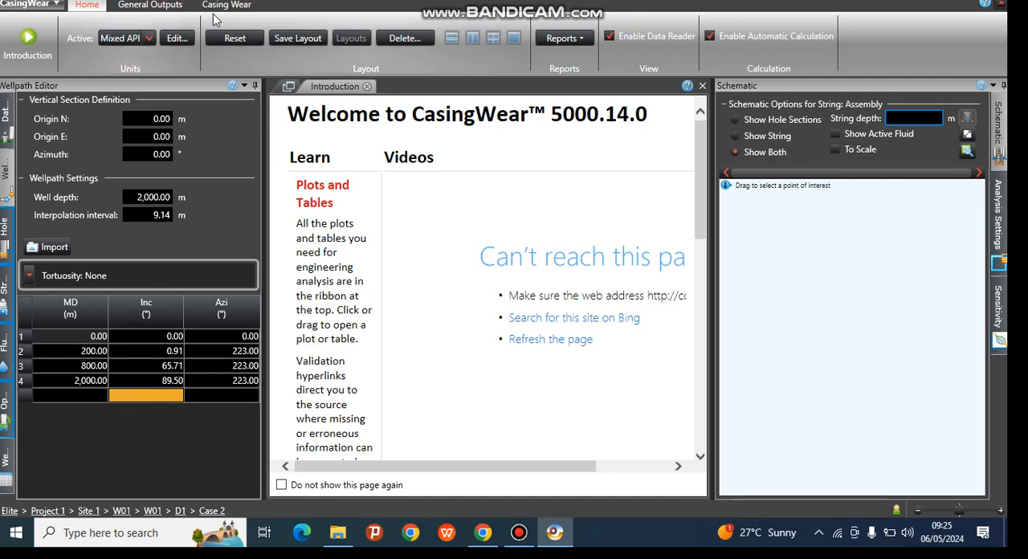
Examine the wellpath's Vertical Section, Plan View, Inclination, Azimuth and Dogleg Severity plots in turn
{"action": "left_click", "coordinate": [168, 7]}
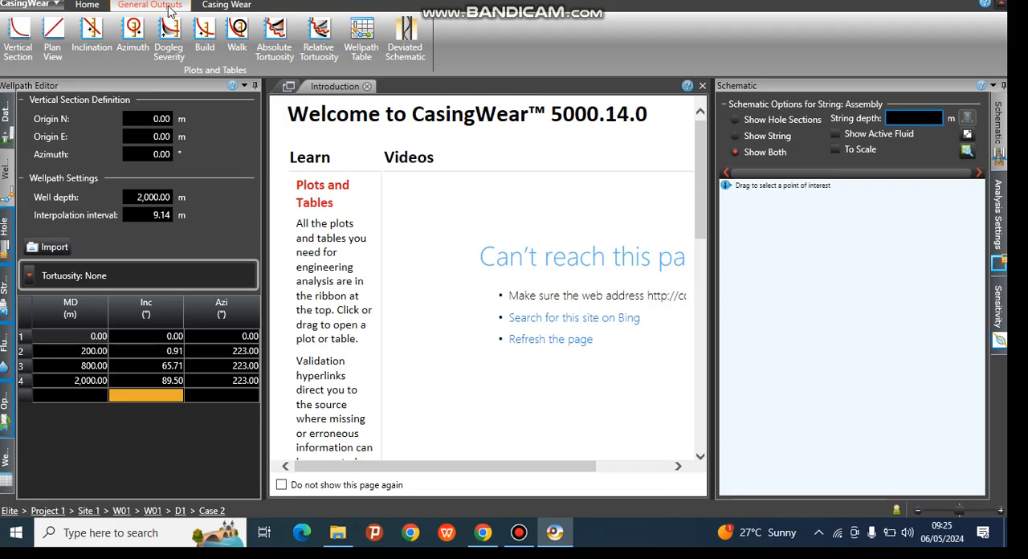
{"action": "left_click", "coordinate": [20, 28]}
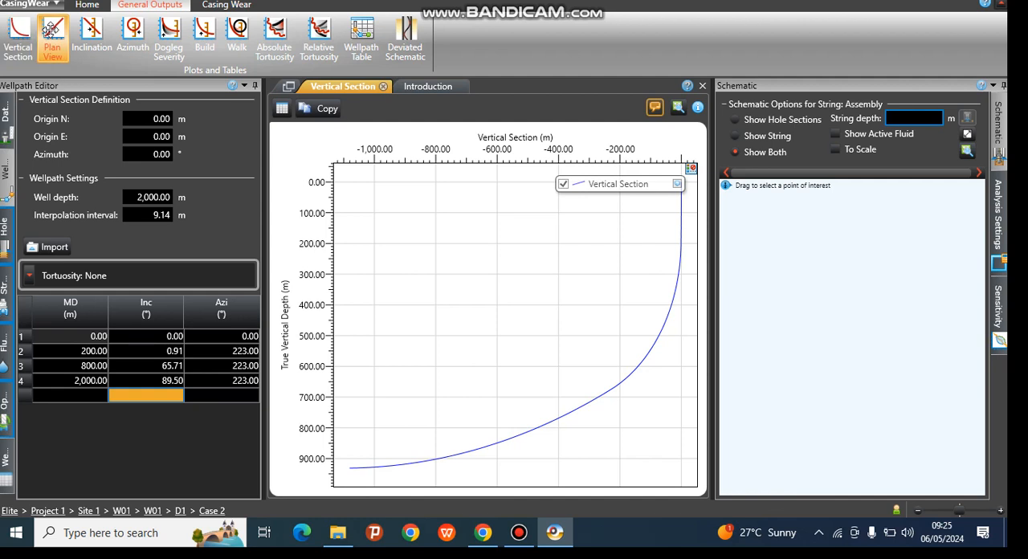
{"action": "left_click", "coordinate": [50, 31]}
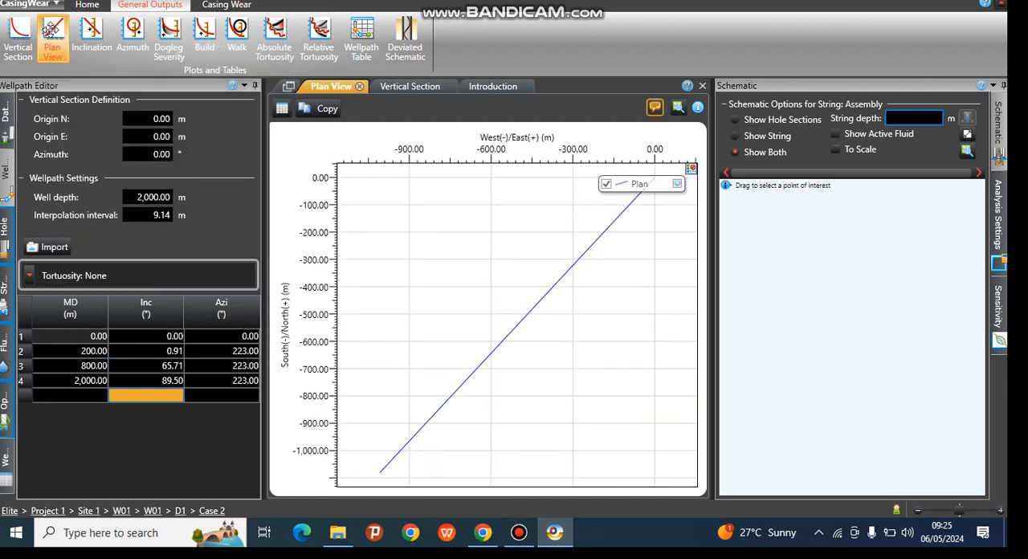
{"action": "left_click", "coordinate": [92, 32]}
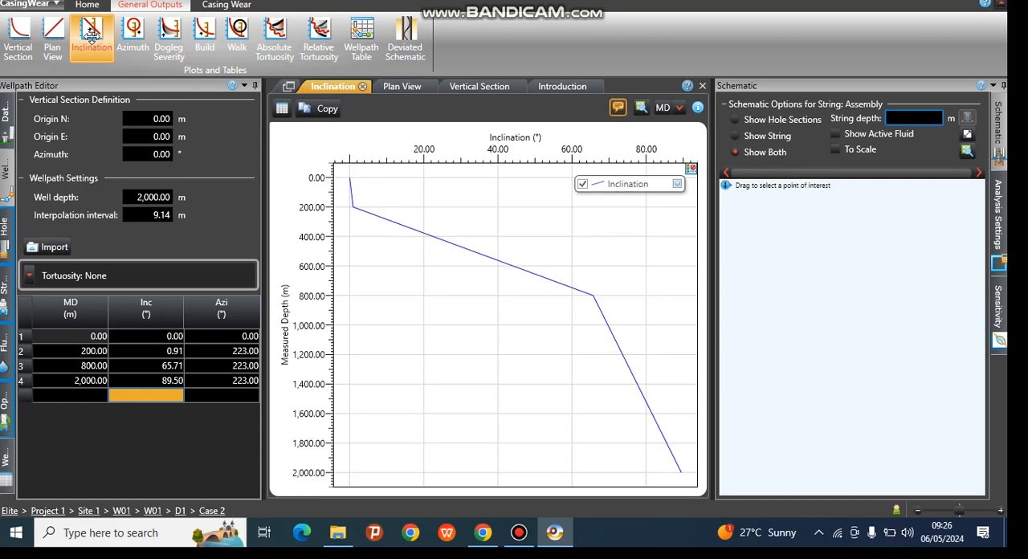
{"action": "left_click", "coordinate": [137, 31]}
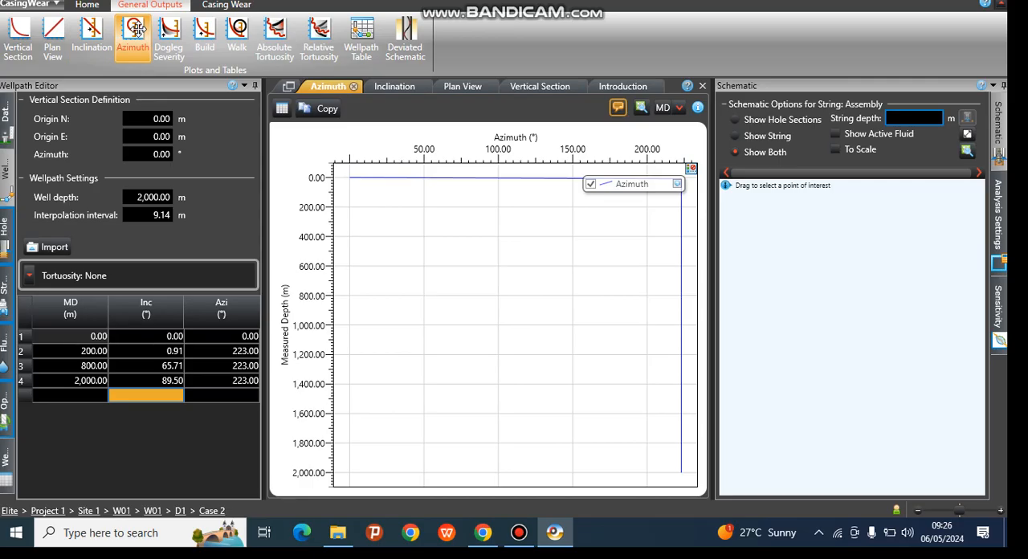
{"action": "left_click", "coordinate": [167, 29]}
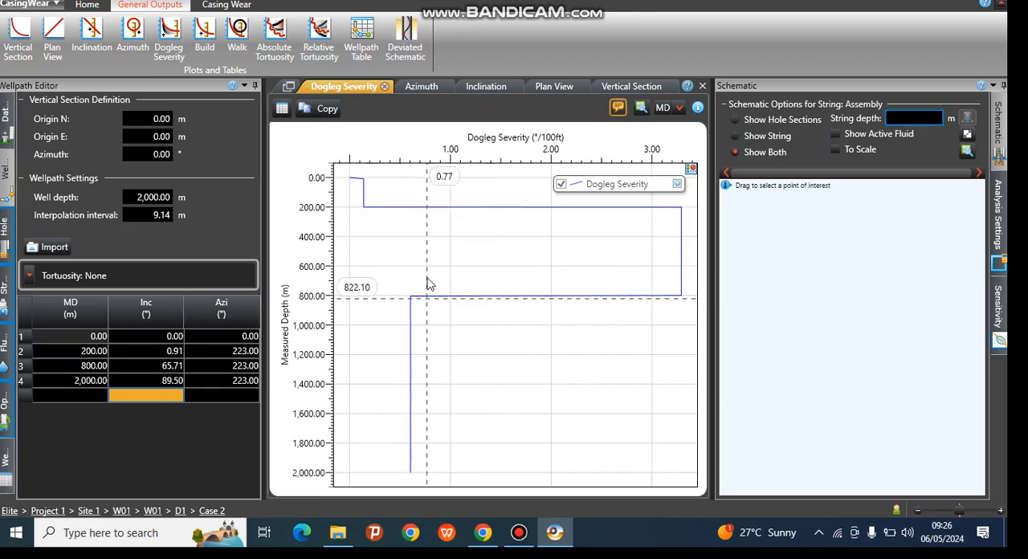
Examine the Build, Walk, Absolute Tortuosity and Relative Tortuosity plots, plus the Wellpath Table
{"action": "left_click", "coordinate": [208, 31]}
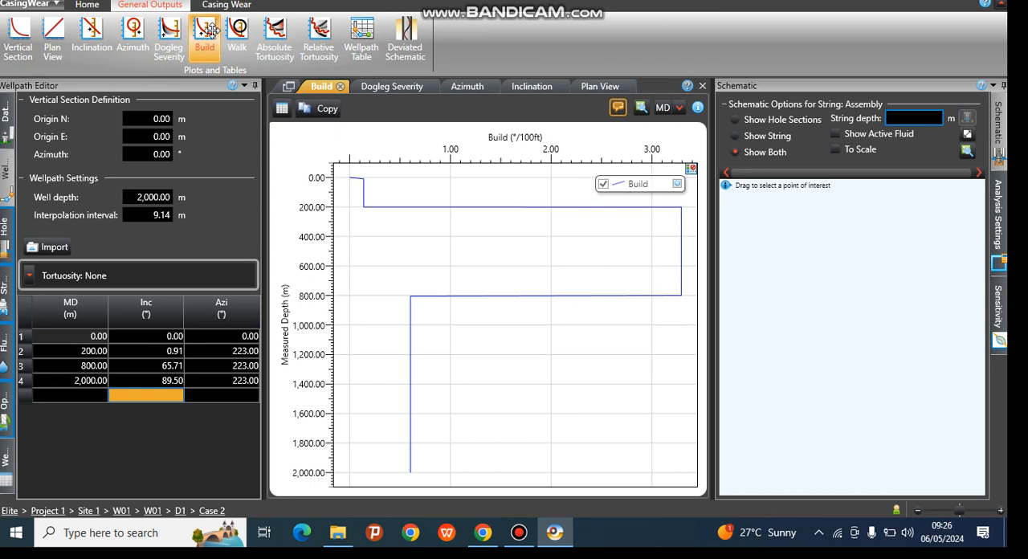
{"action": "left_click", "coordinate": [208, 31]}
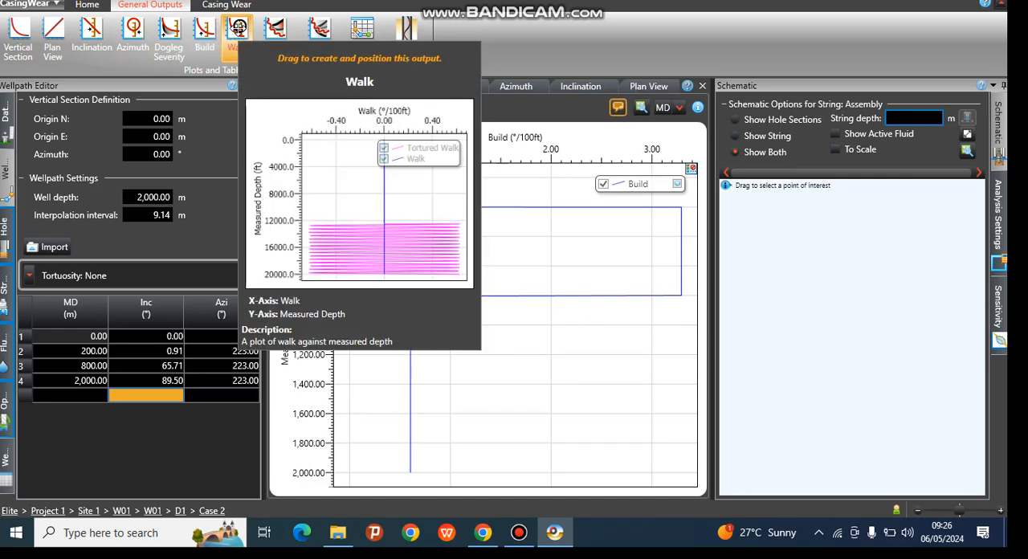
{"action": "left_click", "coordinate": [239, 26]}
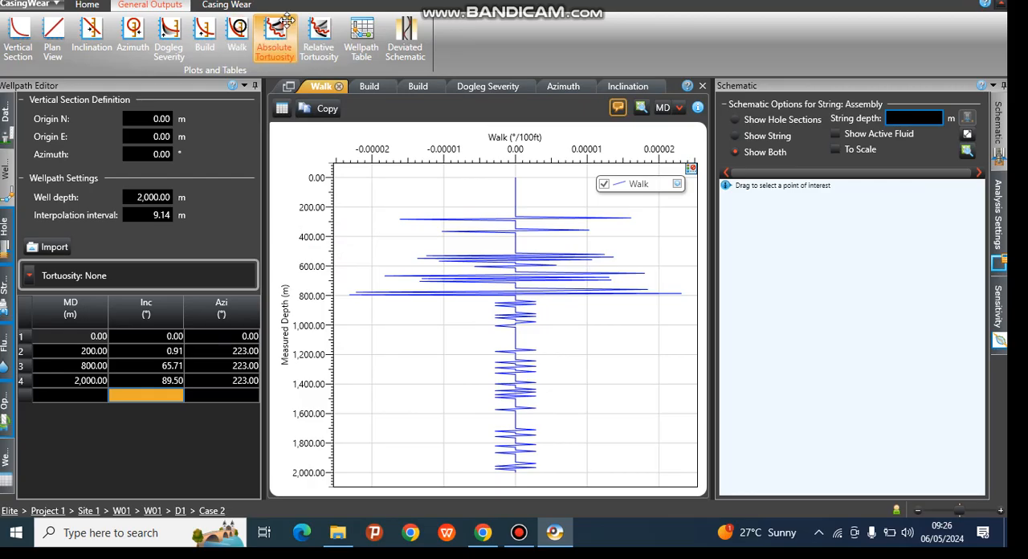
{"action": "left_click", "coordinate": [275, 28]}
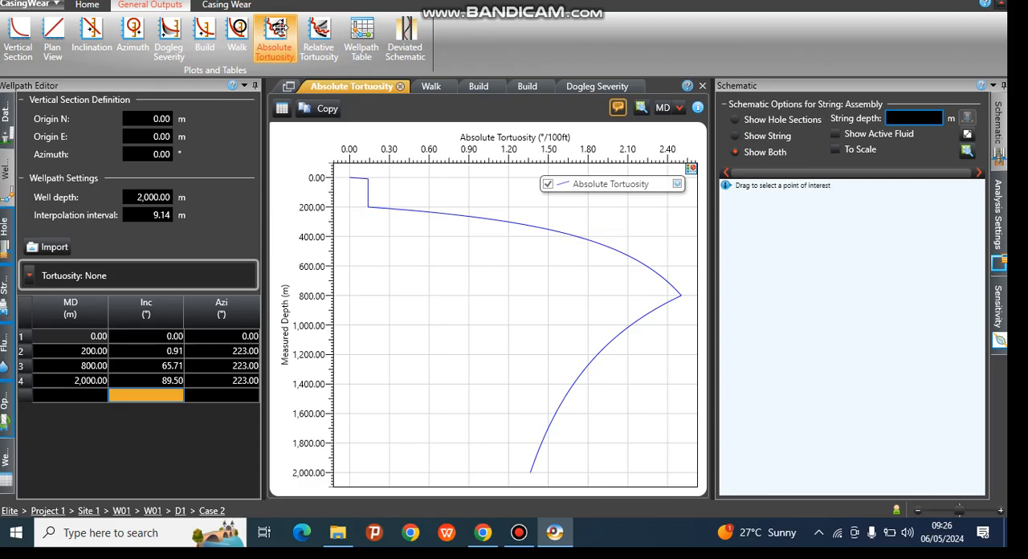
{"action": "left_click", "coordinate": [318, 29]}
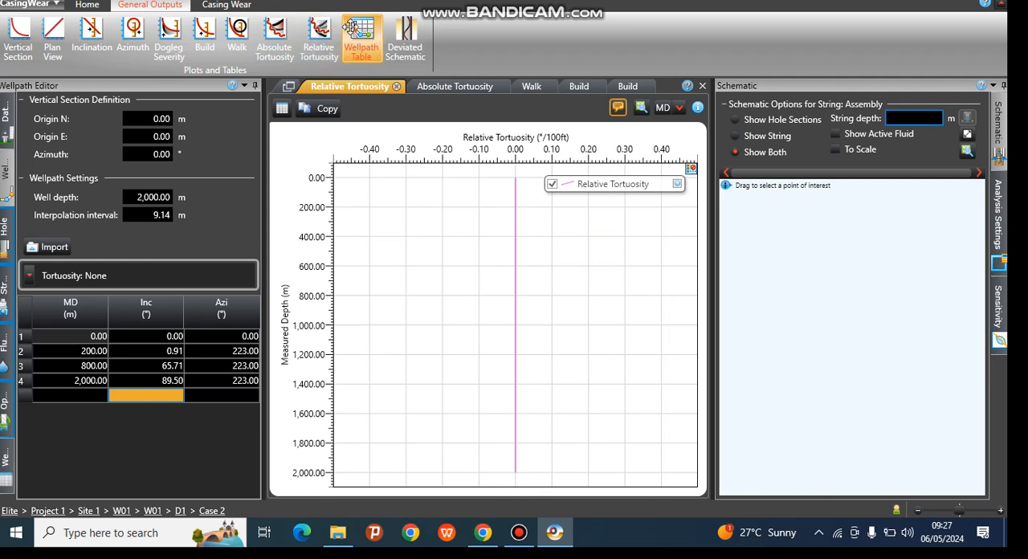
{"action": "left_click", "coordinate": [351, 27]}
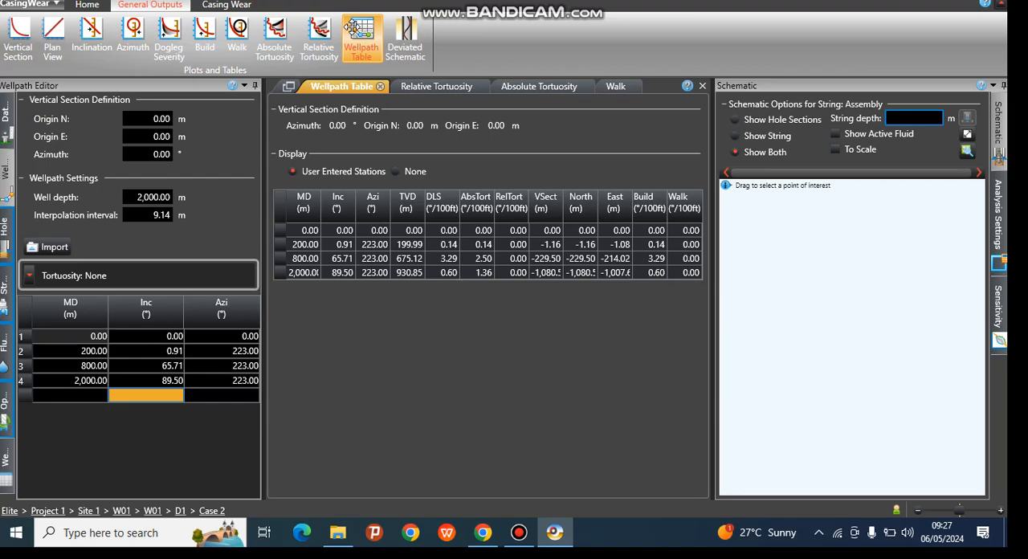
Set the inclination of the 800 m survey station to 51.3°
{"action": "left_click", "coordinate": [166, 368]}
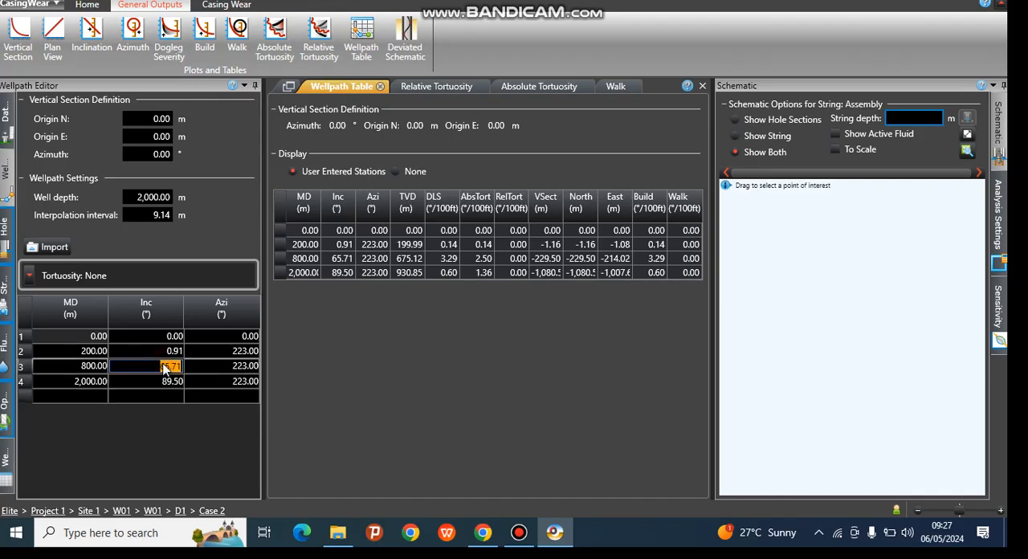
{"action": "type", "text": "55"}
{"action": "key", "text": "BackSpace"}
{"action": "type", "text": "1.3"}
Review the Vertical Section, Dogleg Severity and Azimuth plots and the Wellpath Table for the edited survey
{"action": "left_click", "coordinate": [19, 32]}
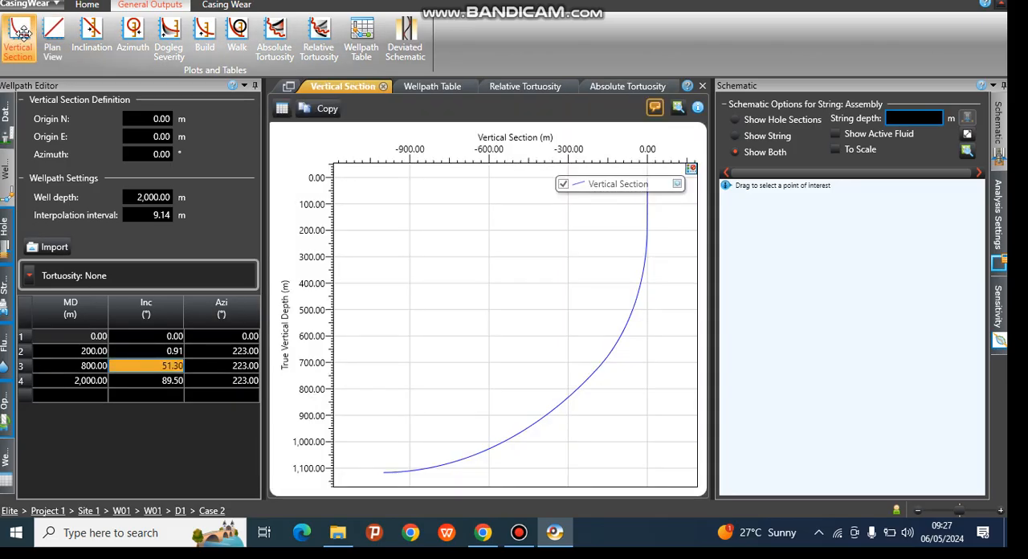
{"action": "left_click", "coordinate": [161, 31]}
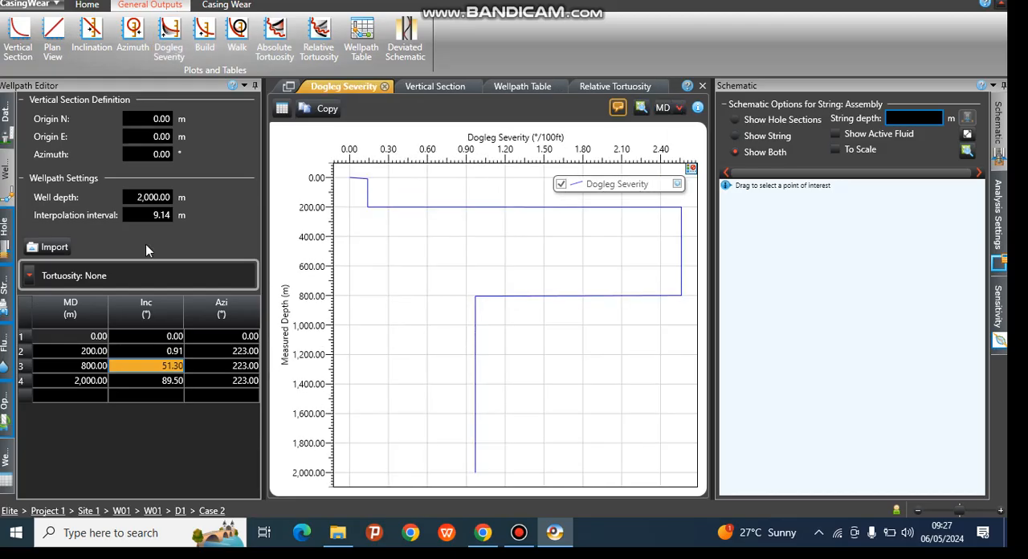
{"action": "left_click", "coordinate": [215, 355]}
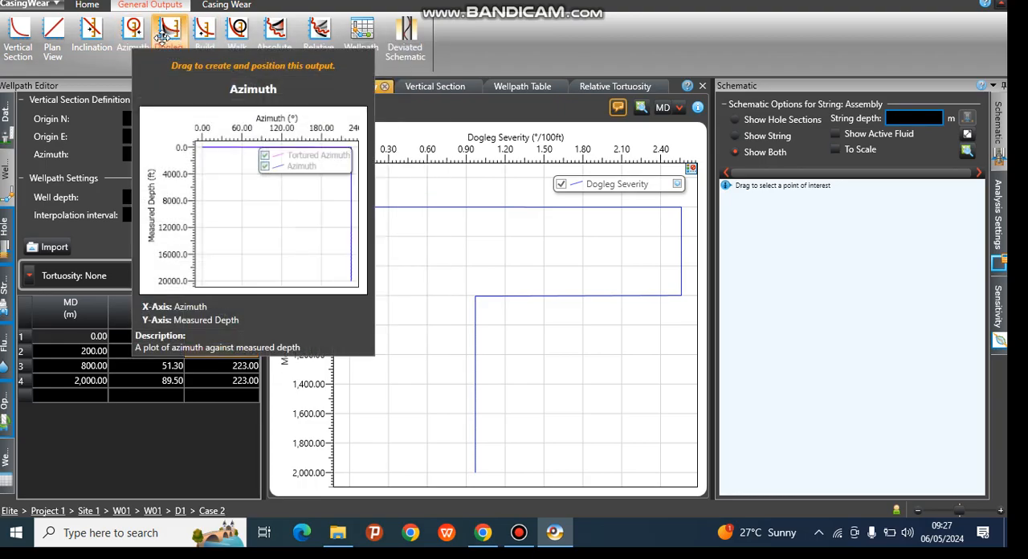
{"action": "left_click", "coordinate": [165, 37]}
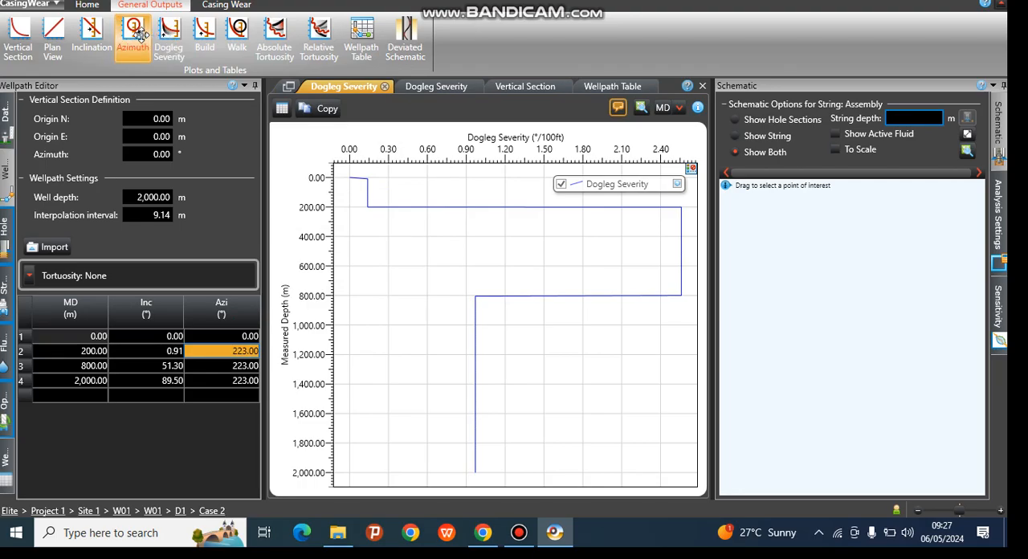
{"action": "left_click", "coordinate": [139, 35]}
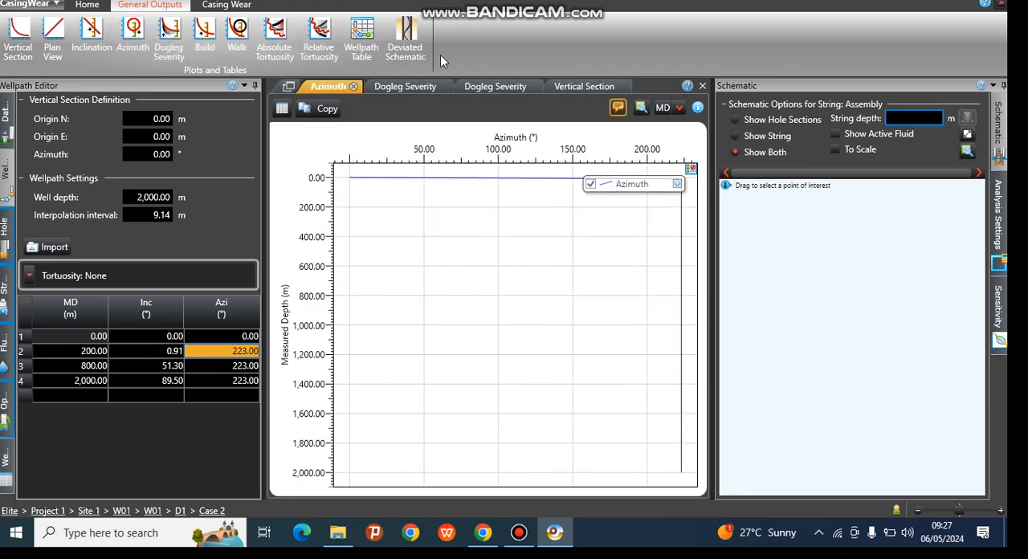
{"action": "left_click", "coordinate": [368, 37]}
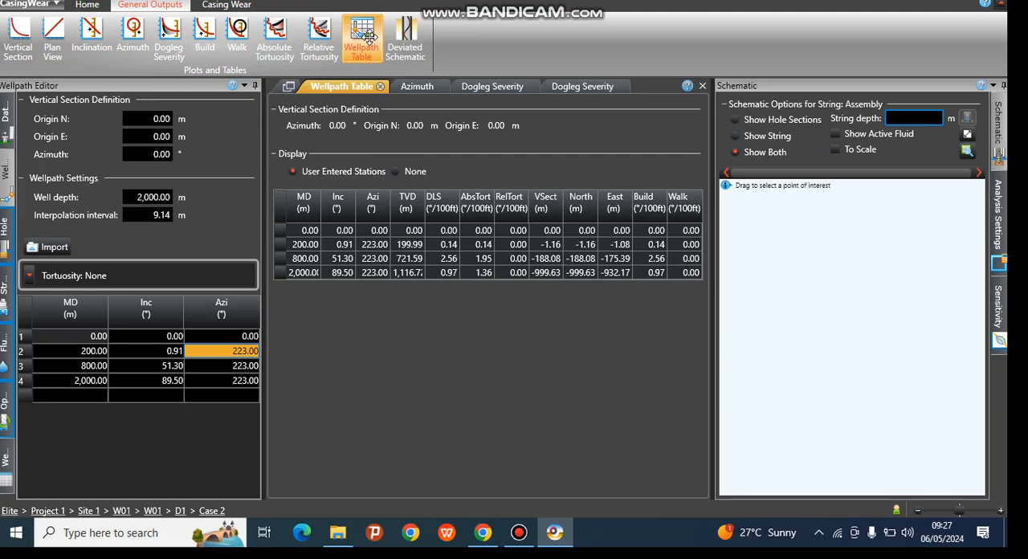